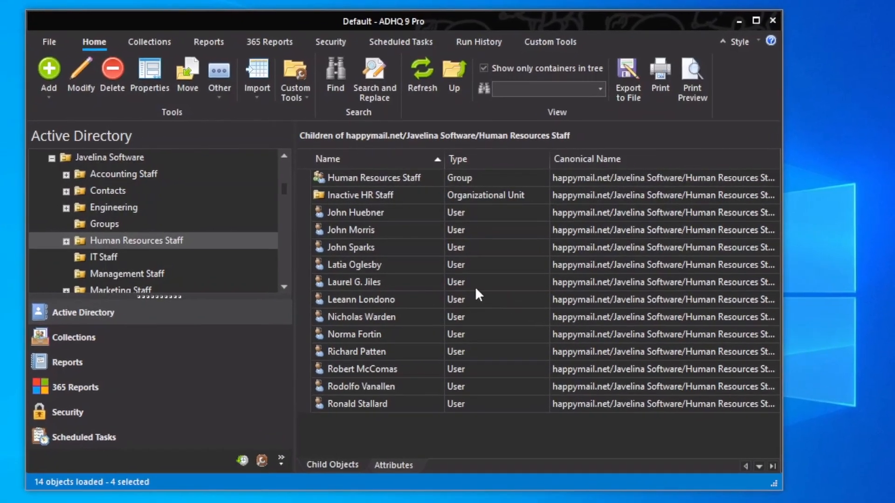
Select a contiguous range of users in Human Resources Staff, and replace it with a selection of four non-adjacent users.
left_click(418, 228)
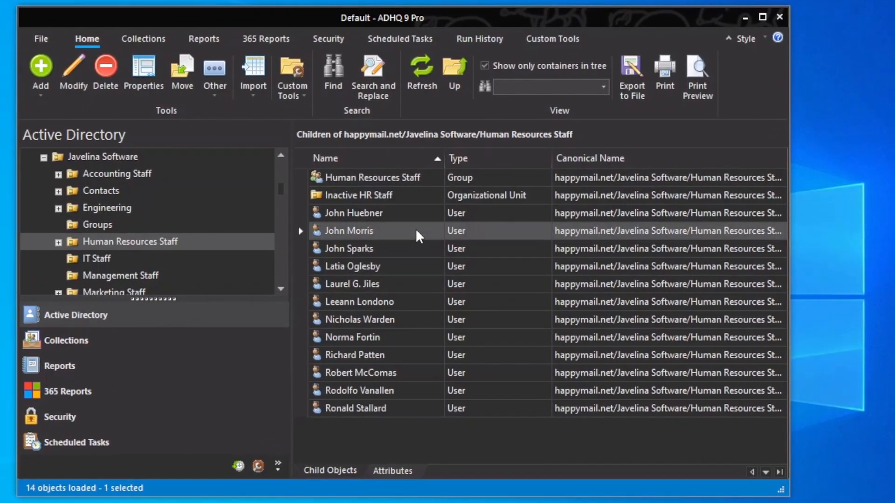
left_click(407, 309, "shift")
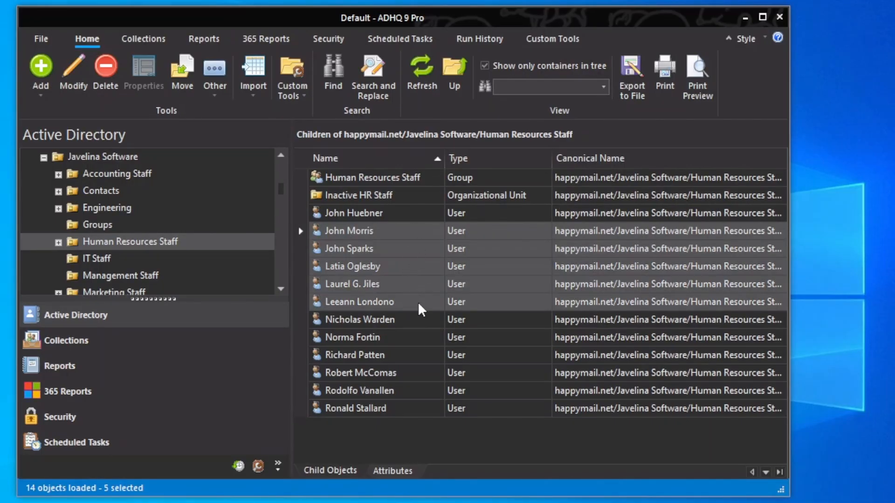
left_click(425, 239)
left_click(423, 267, "ctrl")
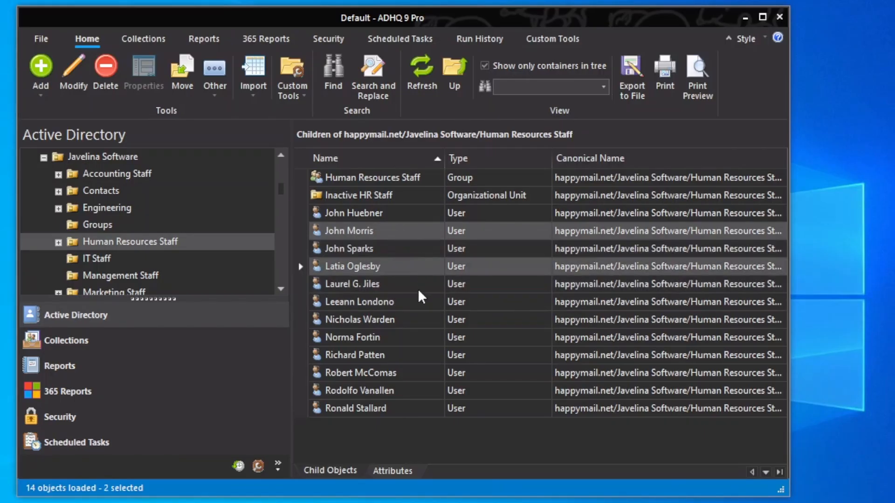
left_click(419, 302, "ctrl")
left_click(420, 337, "ctrl")
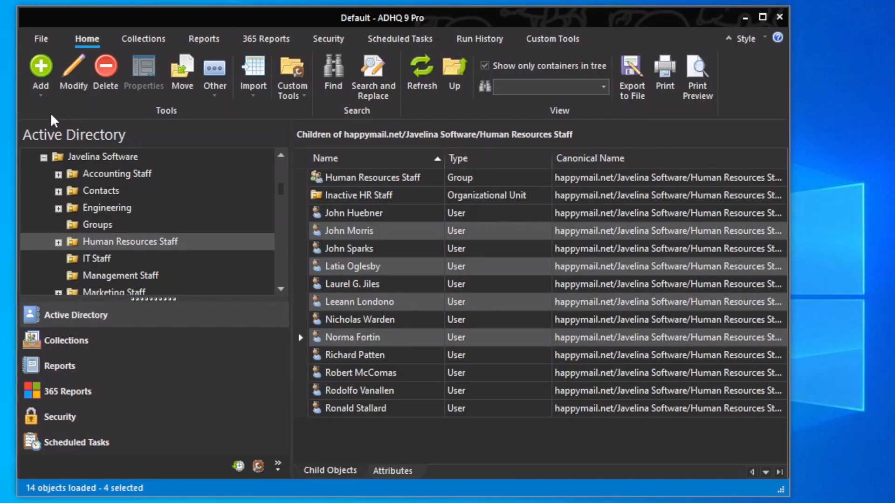
View the bulk Modify User options for the selected users without changing anything, and display the users in the IT Staff container.
right_click(432, 240)
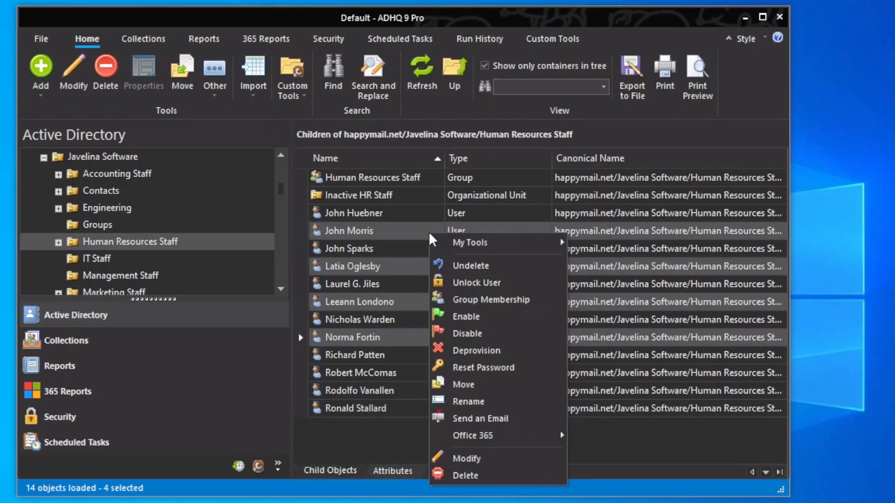
left_click(499, 463)
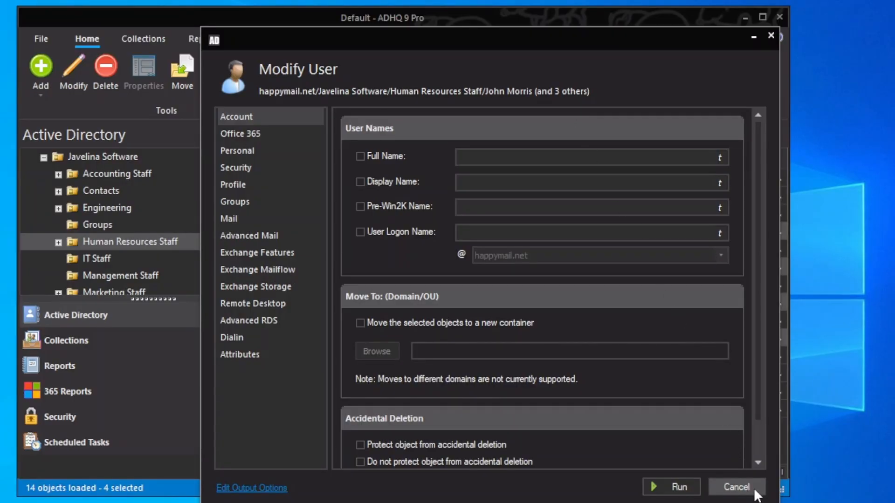
left_click(736, 487)
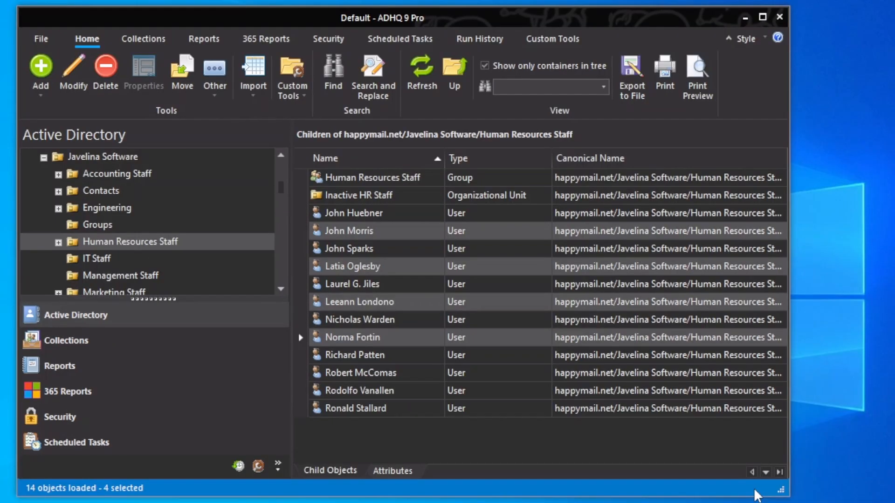
left_click(191, 259)
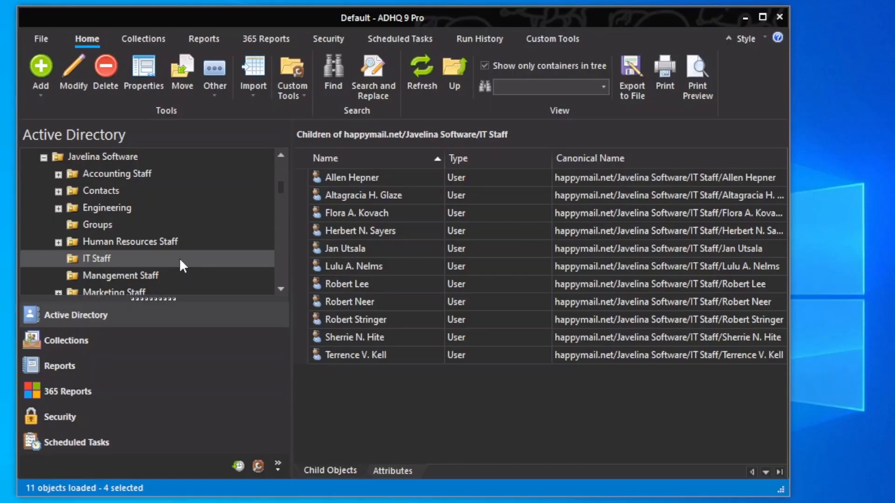
Create a new user collection named "HR and IT Staff".
left_click(163, 40)
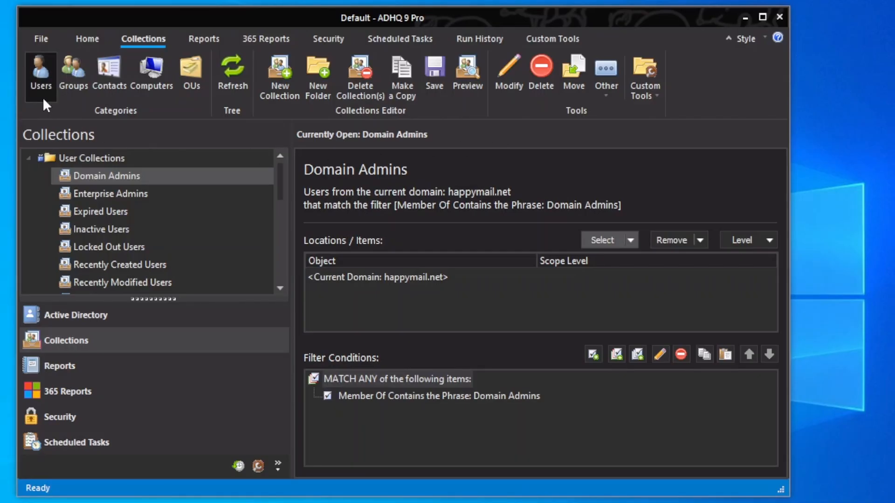
left_click(266, 99)
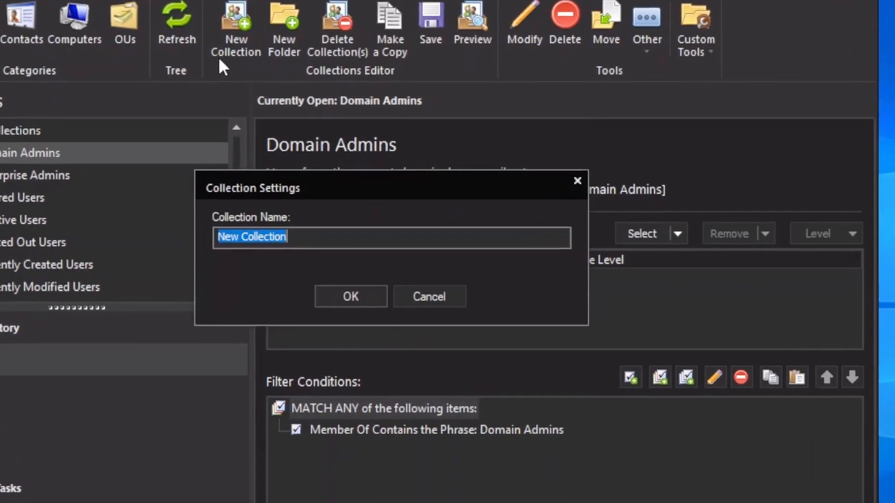
type("HR ")
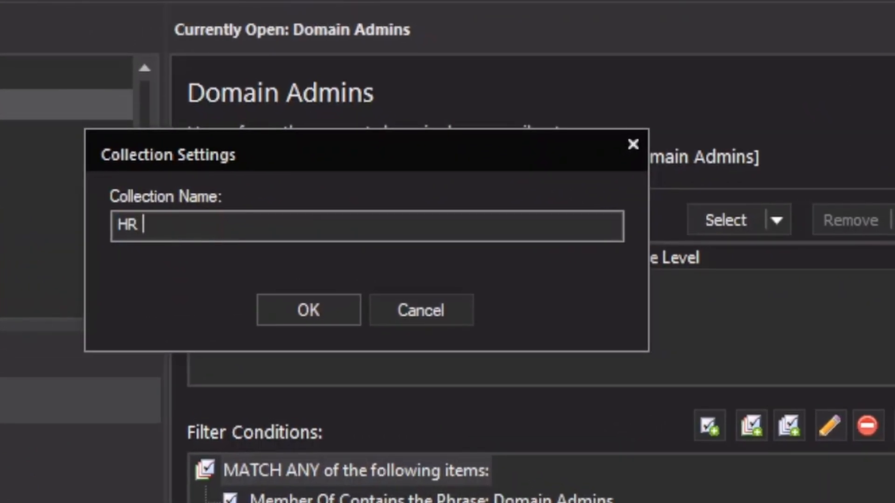
type("and IT Staff")
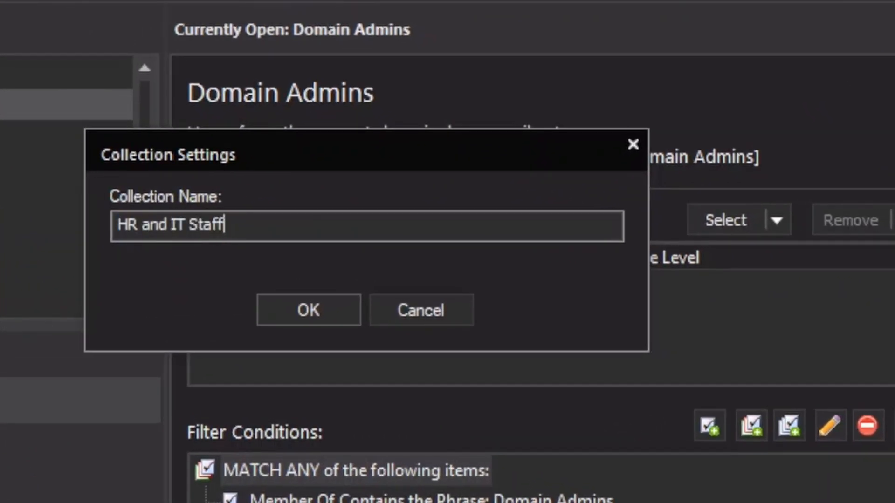
key("Return")
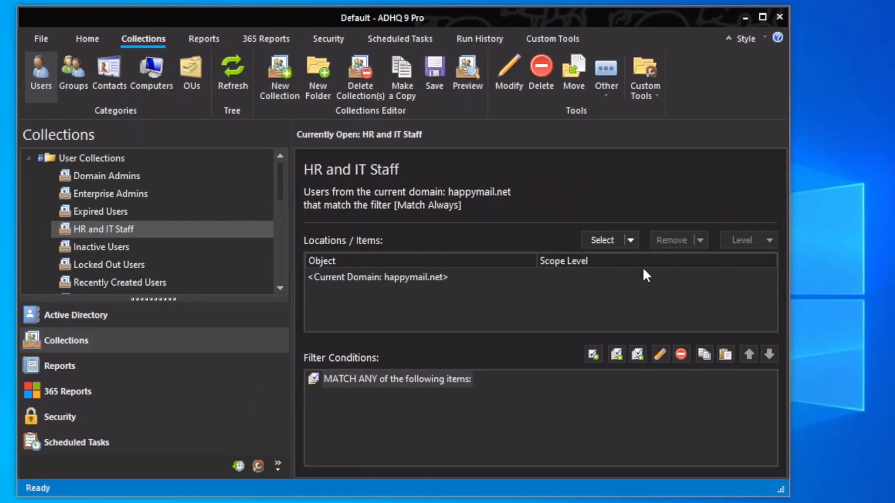
Set the collection's locations to the Human Resources Staff and IT Staff containers under Javelina Software in happymail.net.
left_click(617, 239)
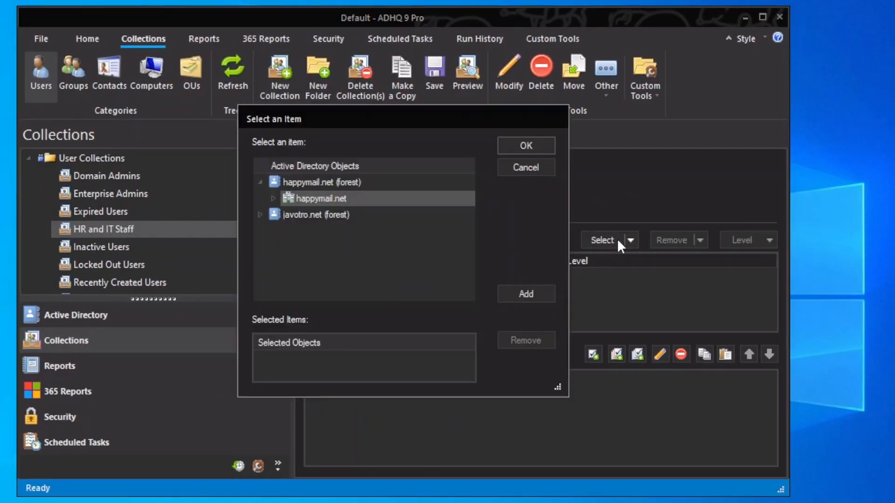
left_click(273, 198)
scroll(409, 245, "down", 3)
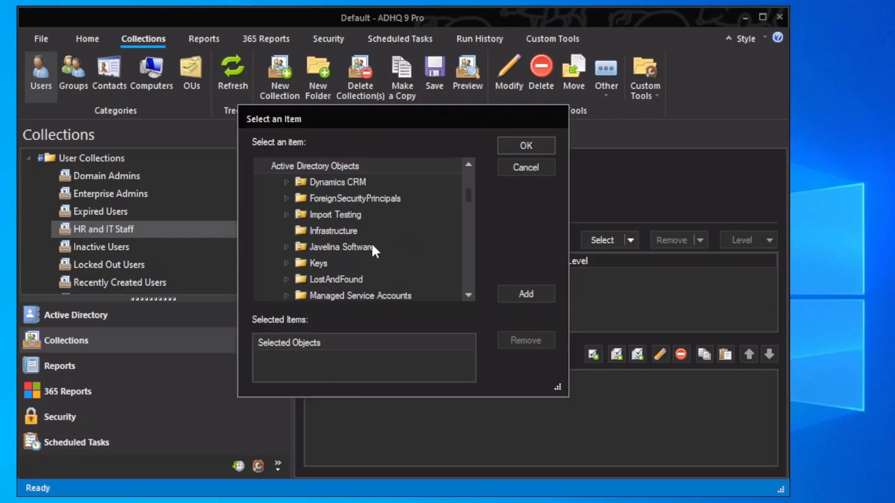
left_click(289, 247)
scroll(362, 239, "down", 2)
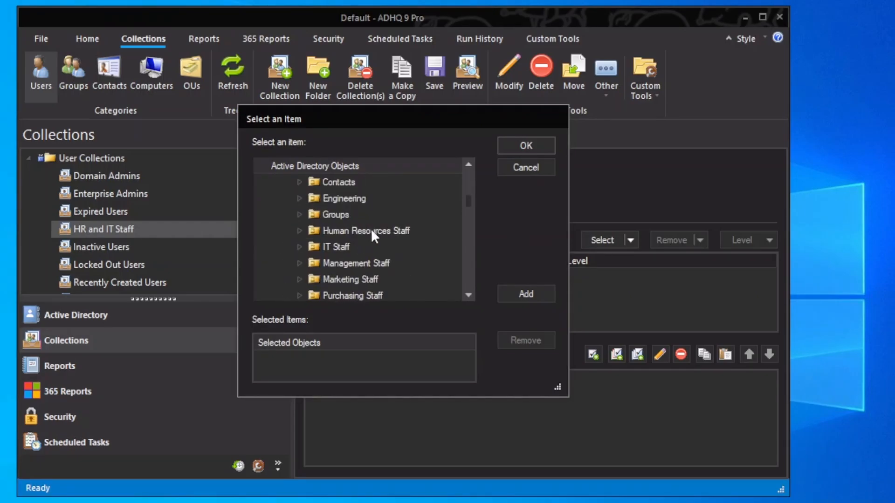
left_click(370, 230)
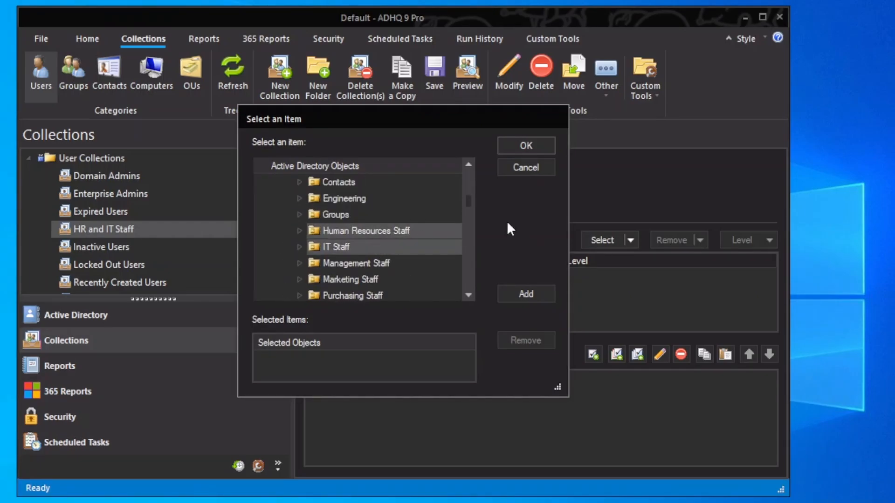
left_click(546, 150)
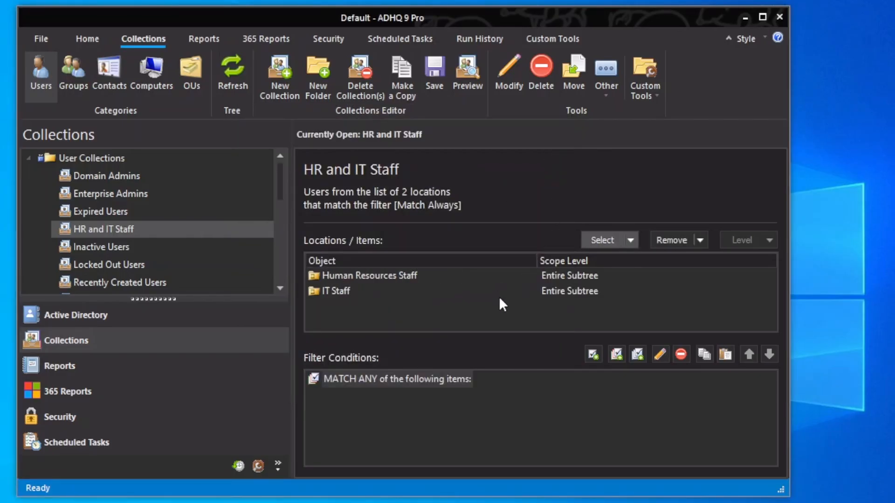
Save the HR and IT Staff collection and preview its users in a report.
left_click(437, 91)
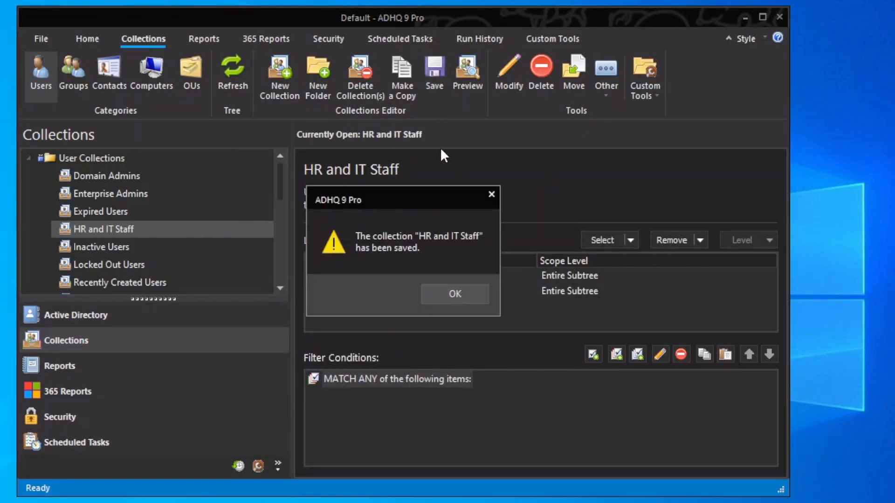
left_click(455, 293)
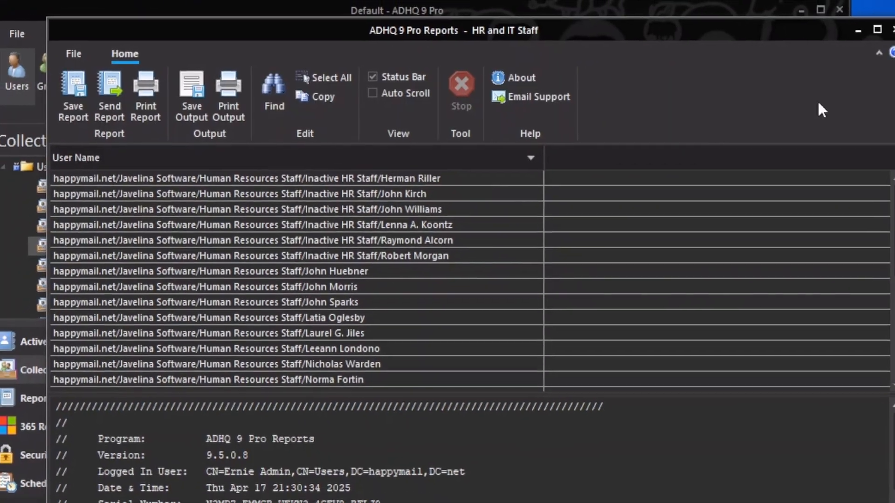
left_click(892, 29)
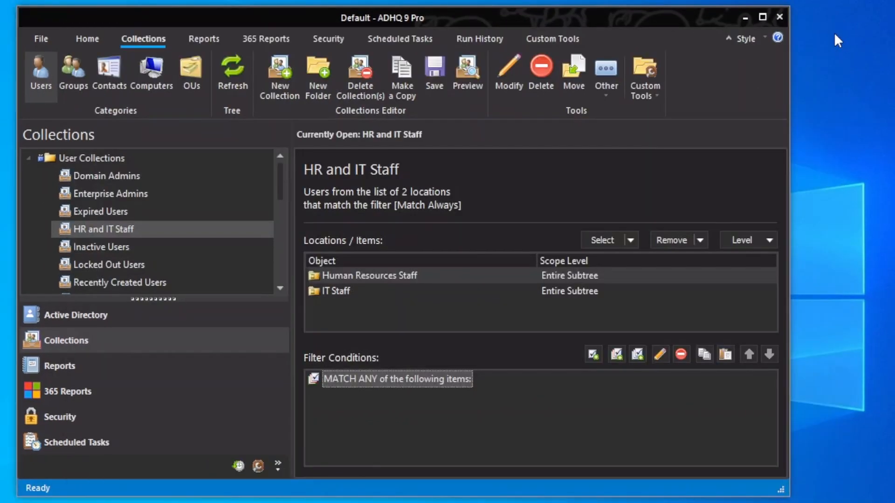
Add the Inactive HR Staff container, found under Javelina Software's Human Resources Staff, to the collection's locations.
left_click(619, 240)
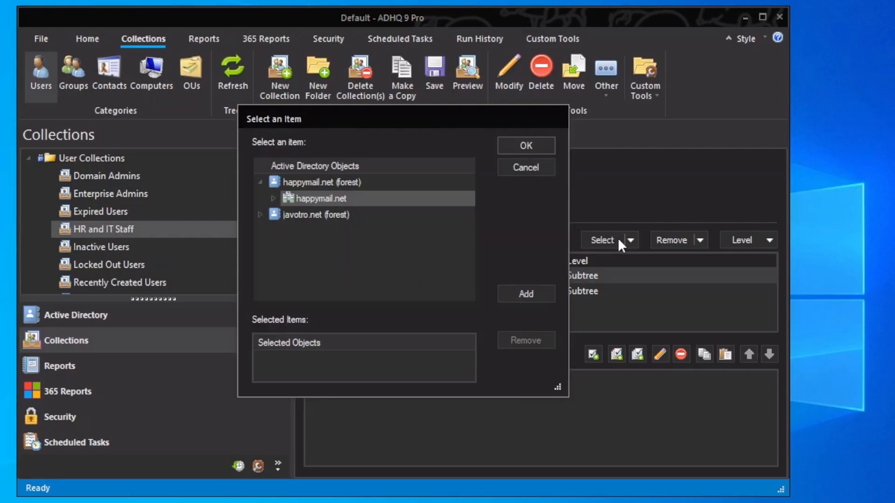
left_click(274, 198)
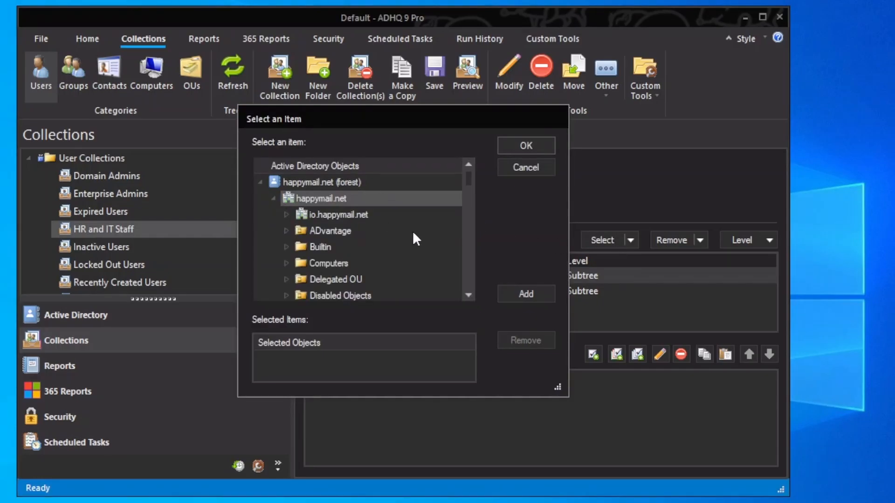
scroll(412, 239, "down", 2)
left_click(286, 295)
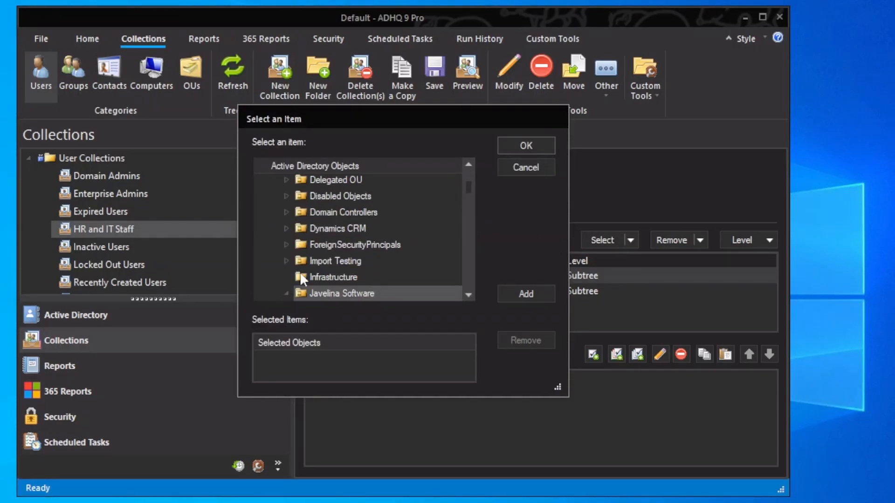
scroll(319, 236, "down", 3)
left_click(299, 228)
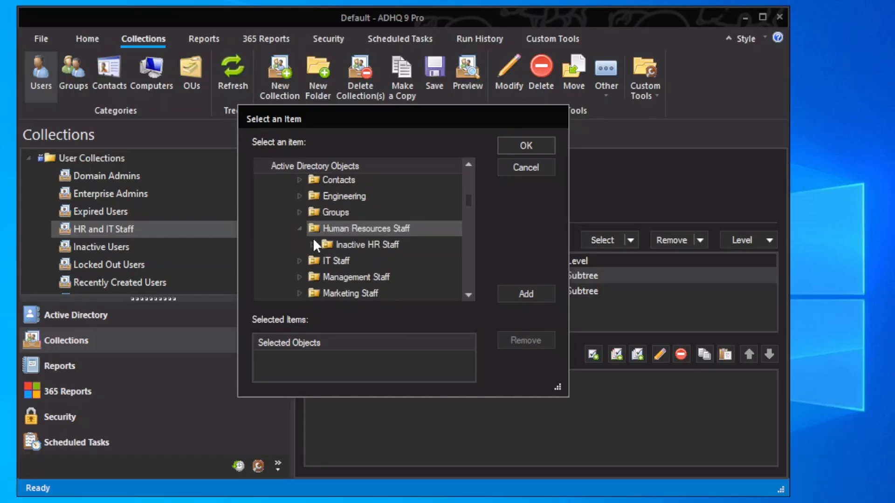
left_click(359, 243)
left_click(521, 147)
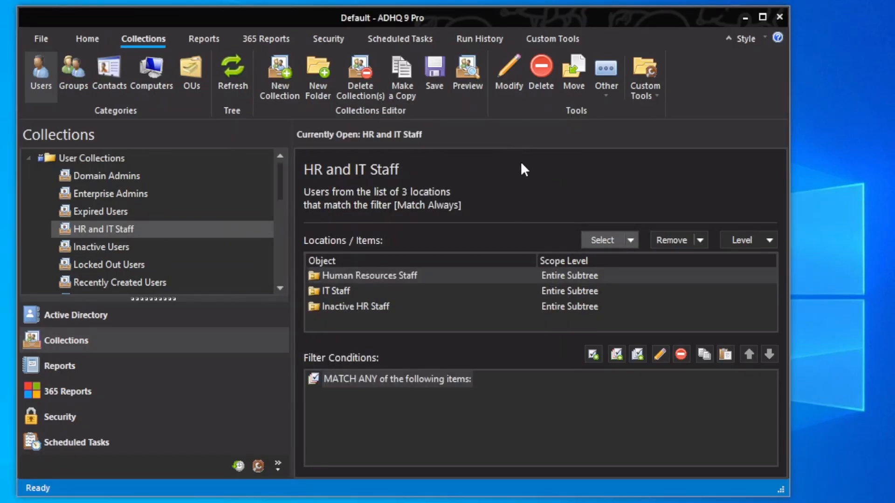
Set the Inactive HR Staff location's scope level to exclude its subtree, and save the collection.
left_click(467, 307)
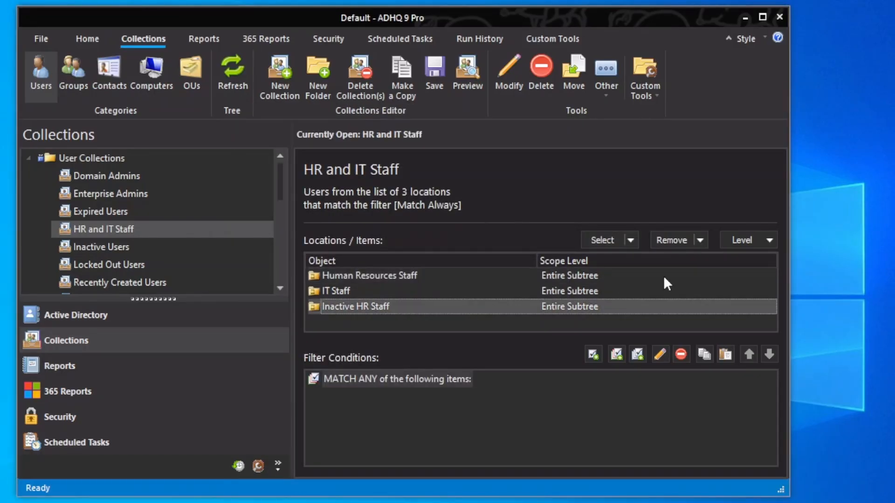
left_click(753, 242)
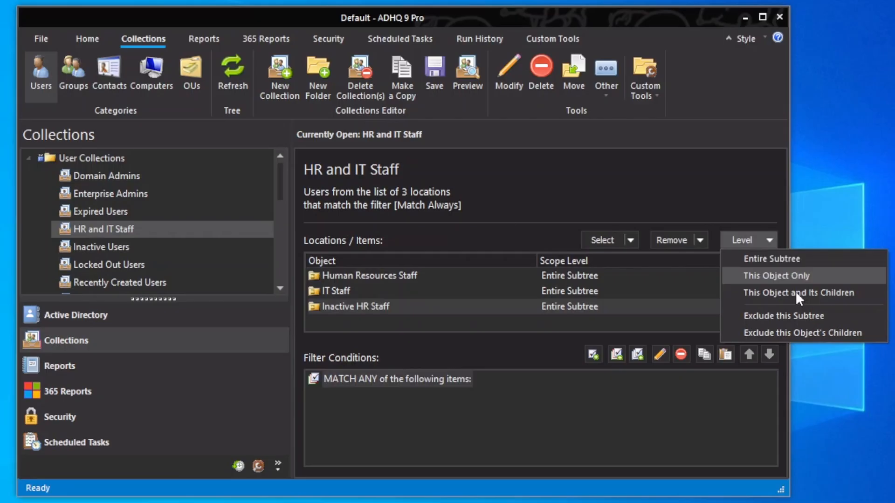
left_click(839, 316)
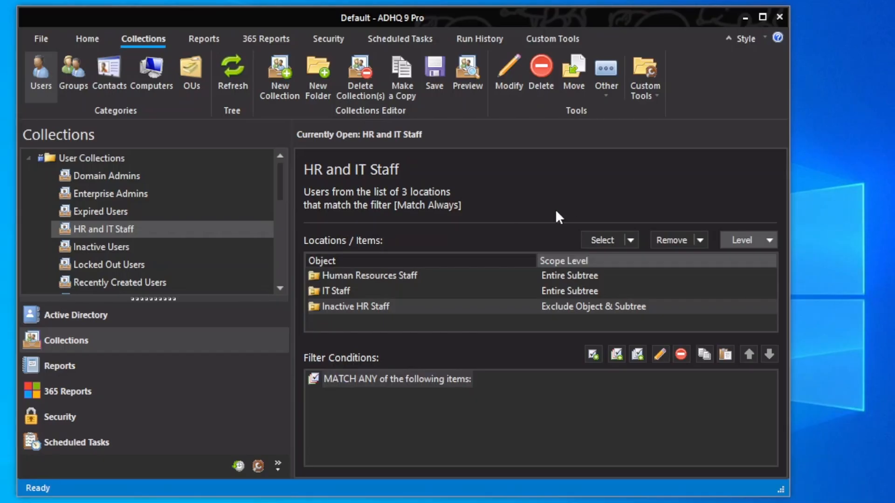
left_click(437, 96)
left_click(457, 294)
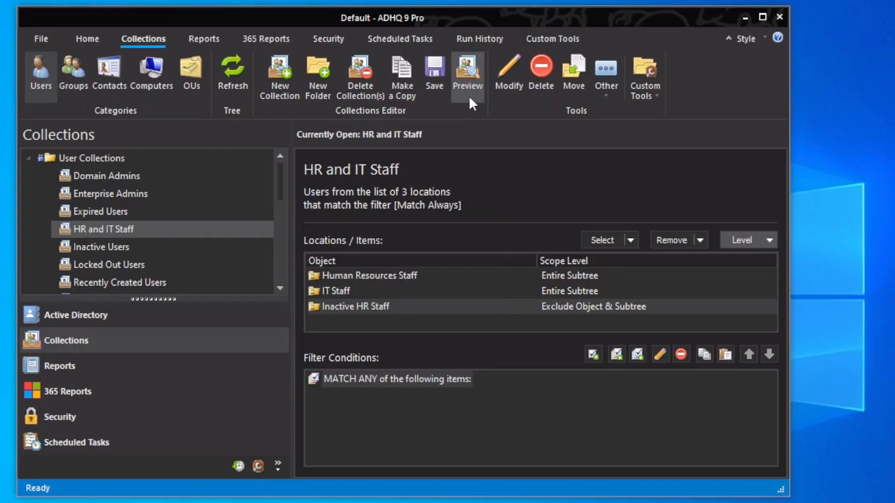
Preview the saved collection and check its full user list for the Human Resources Staff and IT Staff containers.
left_click(468, 96)
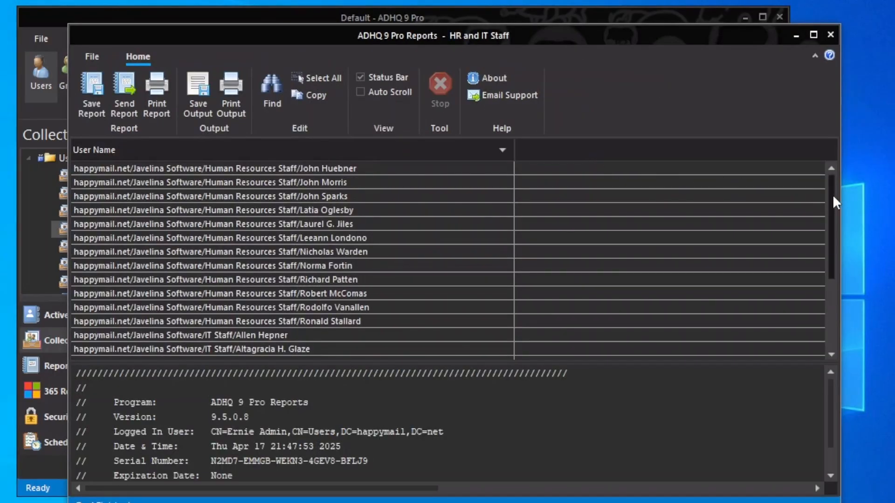
left_click_drag(833, 194, 831, 283)
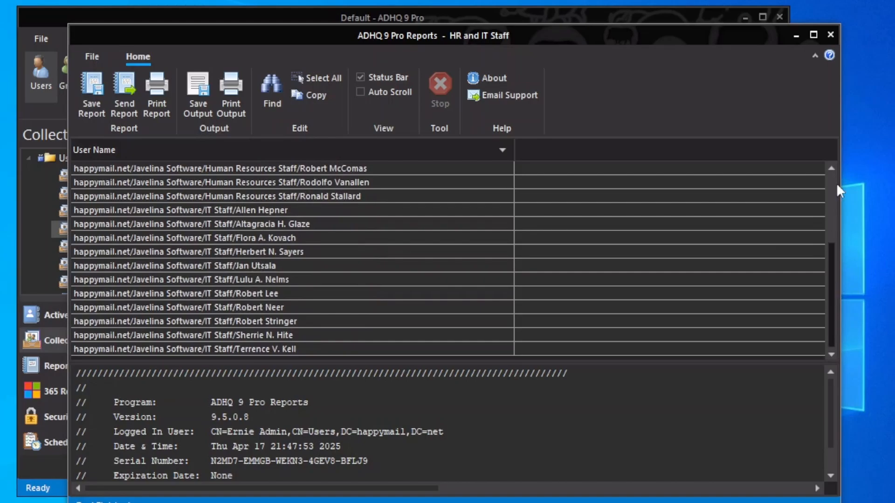
left_click(831, 31)
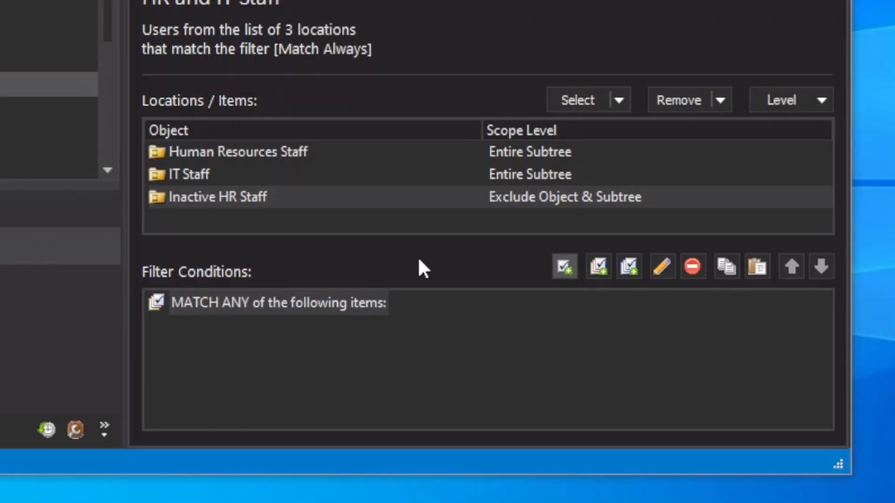
Start a new filter condition for the HR and IT Staff collection, based on the common property State.
left_click(563, 268)
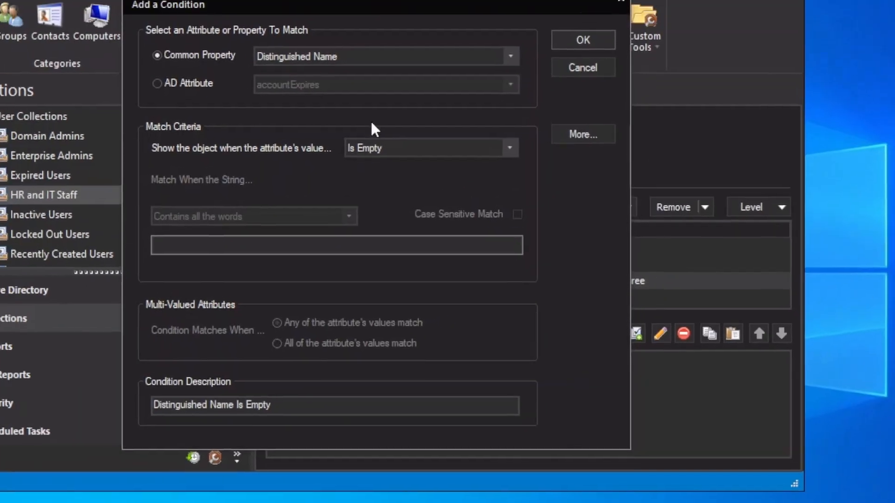
left_click(347, 56)
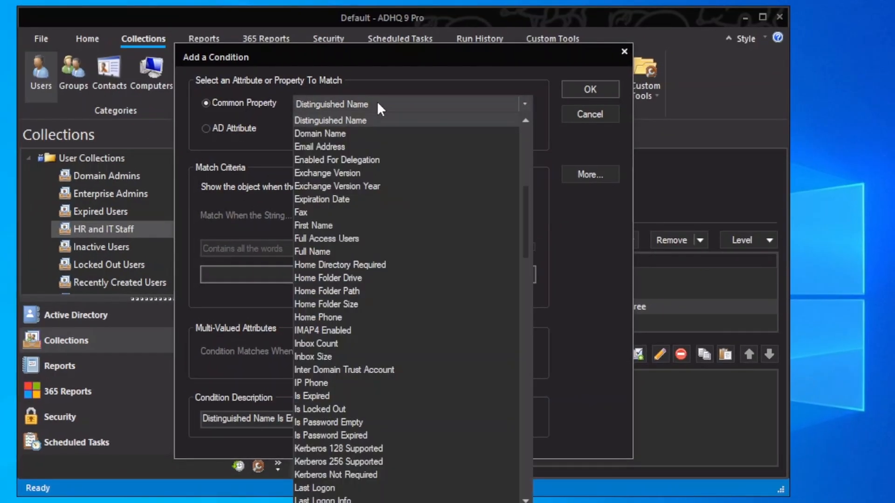
scroll(380, 322, "down", 8)
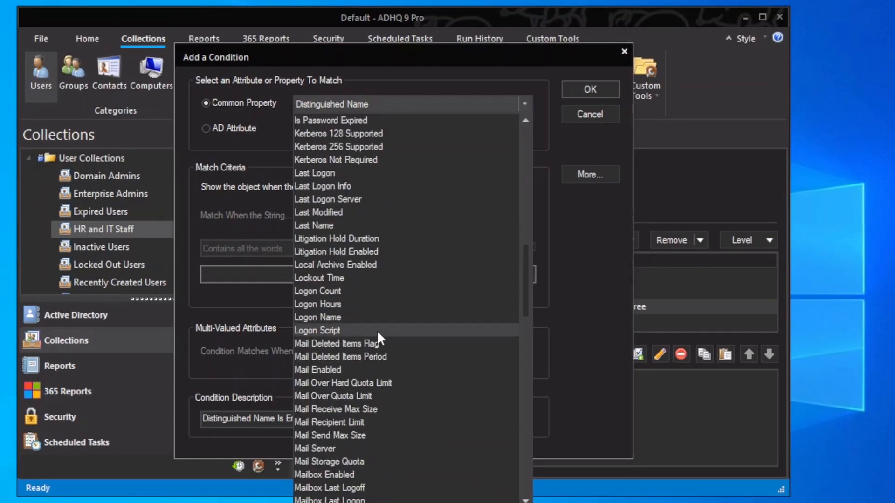
scroll(377, 331, "down", 19)
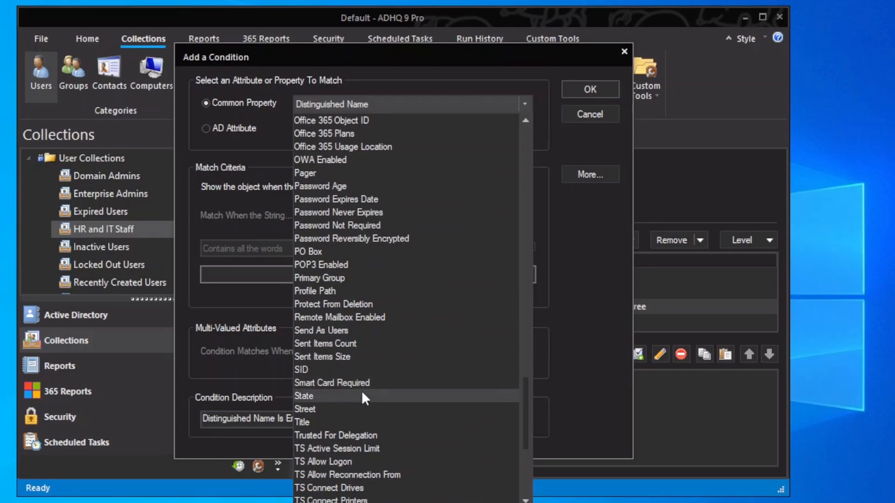
left_click(361, 396)
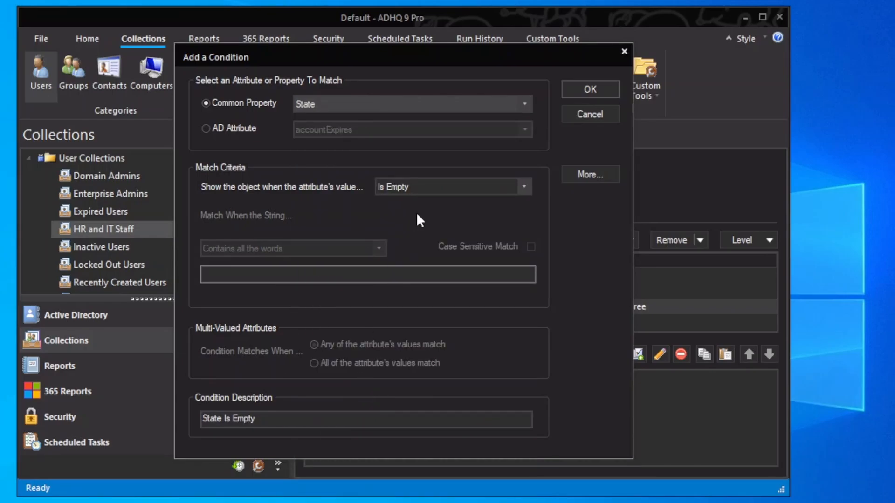
Make the condition match when the State value contains the phrase MD, and add it to the filter.
left_click(436, 187)
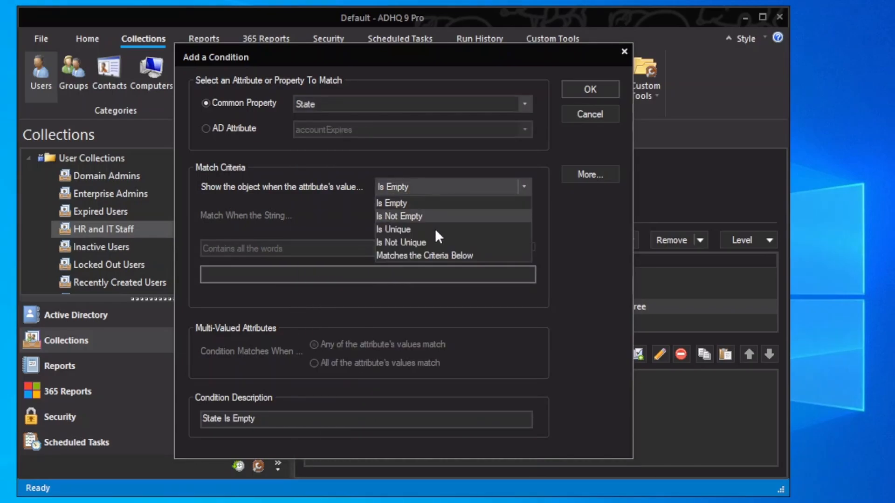
left_click(440, 255)
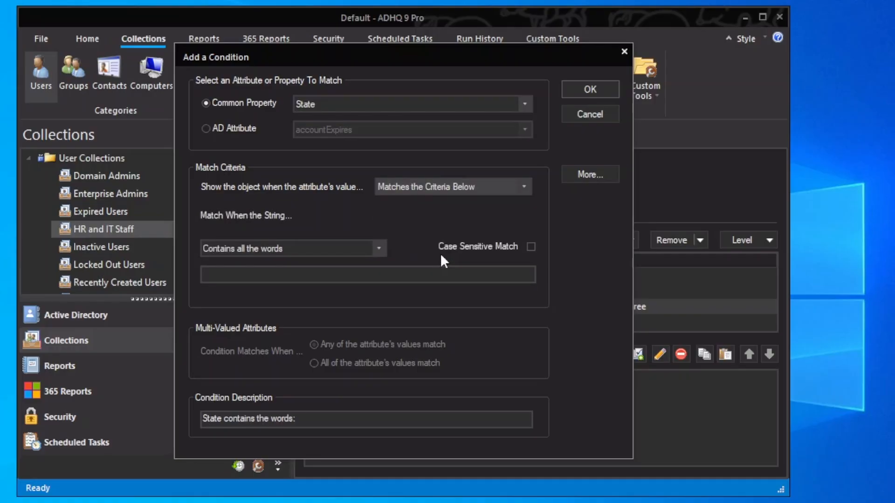
left_click(379, 254)
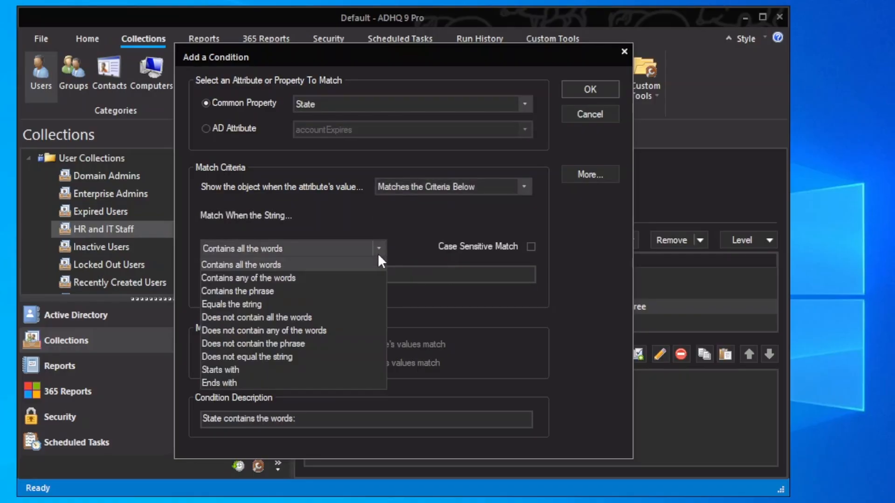
left_click(326, 290)
left_click(331, 280)
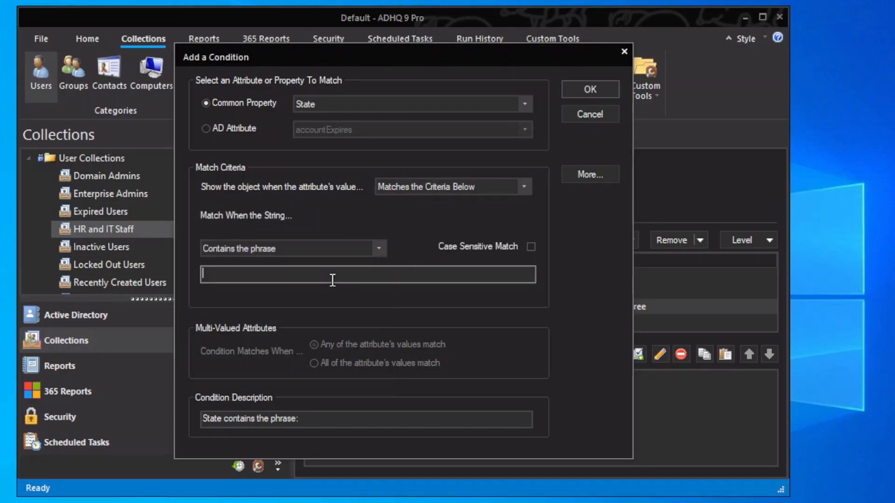
type("MD")
left_click(603, 89)
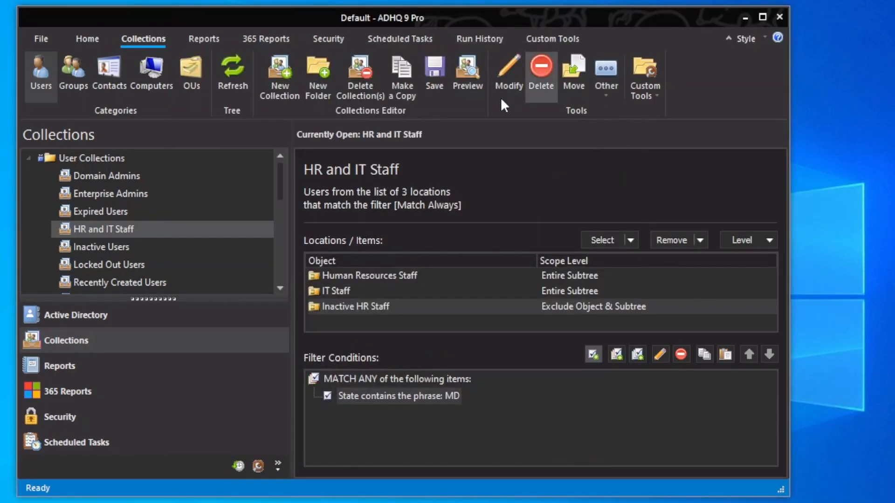
Save the filtered HR and IT Staff collection, preview its matching users in a report, and close the report.
left_click(436, 96)
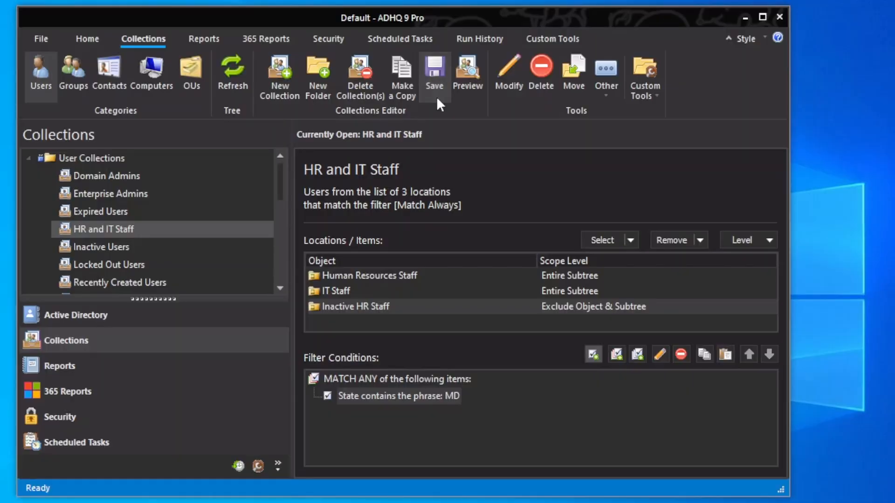
left_click(471, 296)
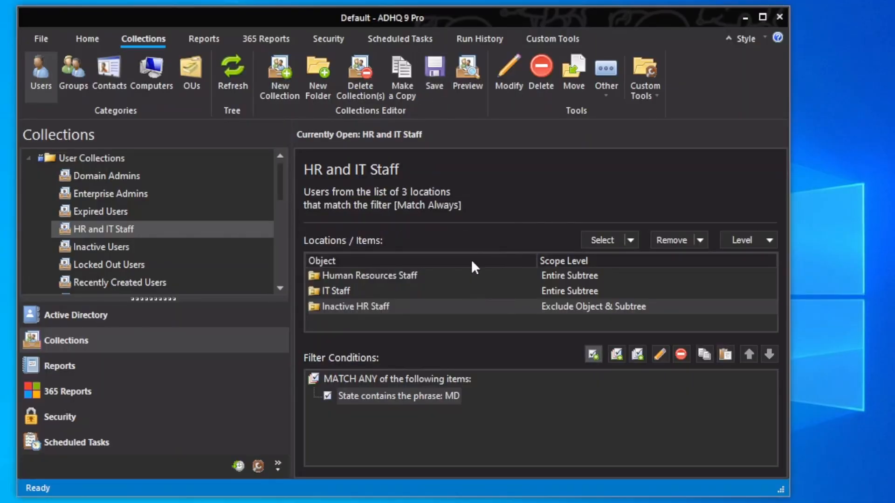
left_click(463, 95)
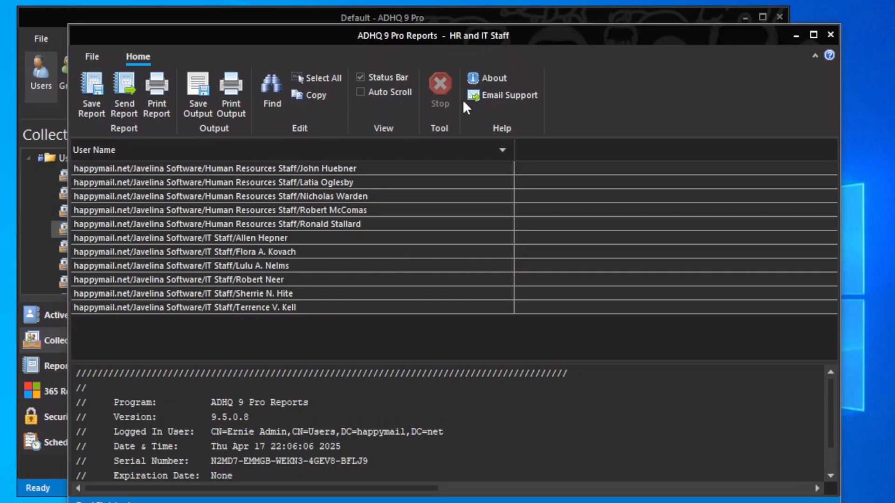
left_click(830, 35)
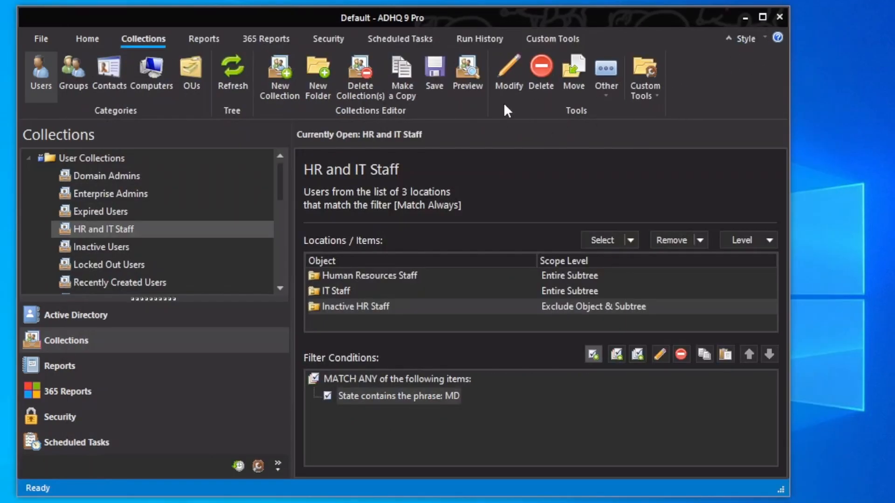
left_click(608, 93)
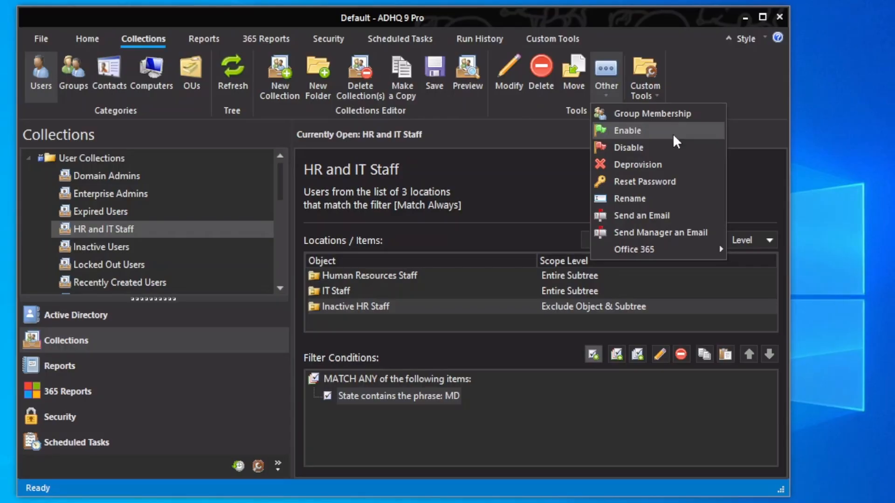
left_click(559, 134)
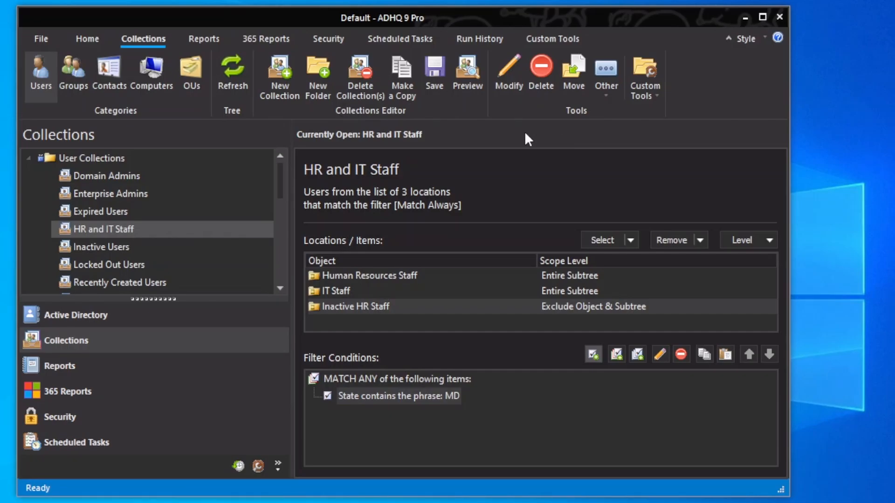
left_click(104, 37)
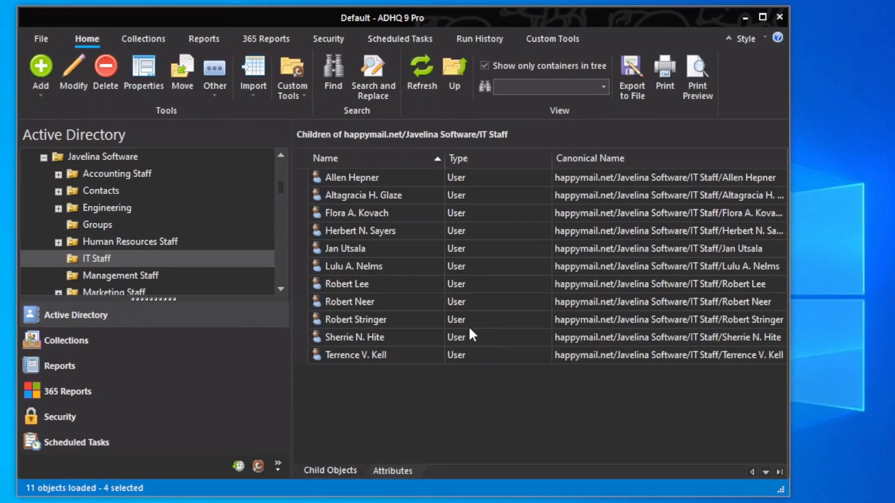
left_click(145, 38)
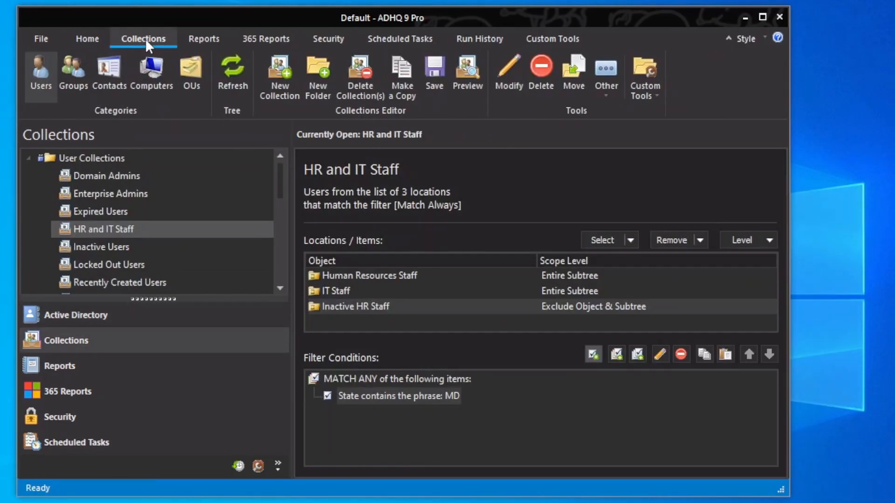